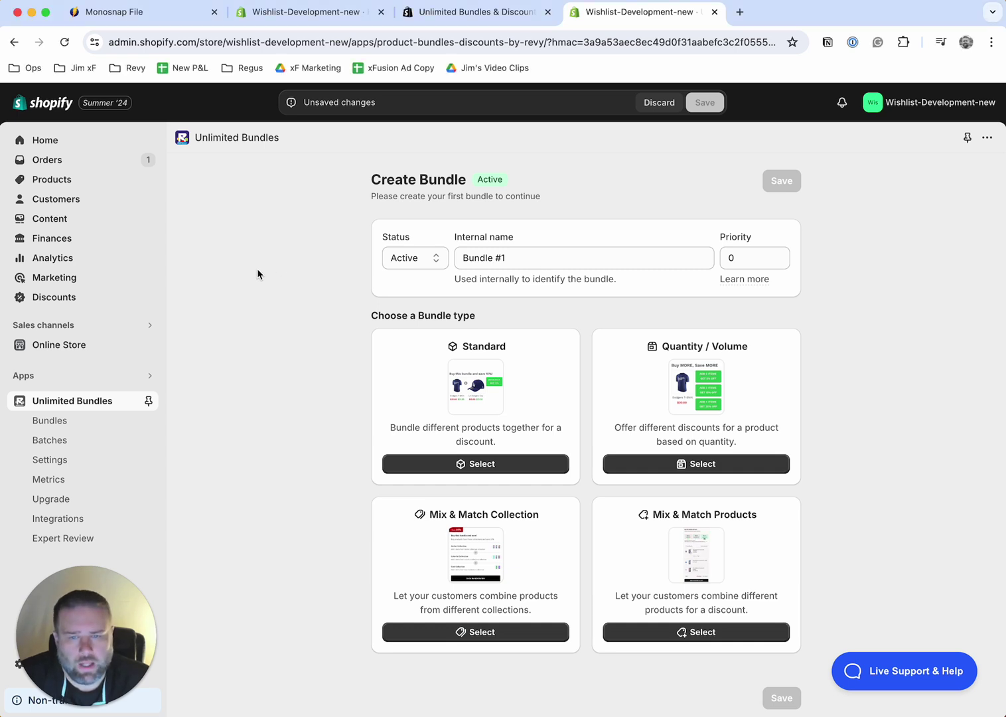
Step: Keep the internal name Bundle #1 and preview examples of the four bundle types
left_click(538, 259)
left_click(312, 341)
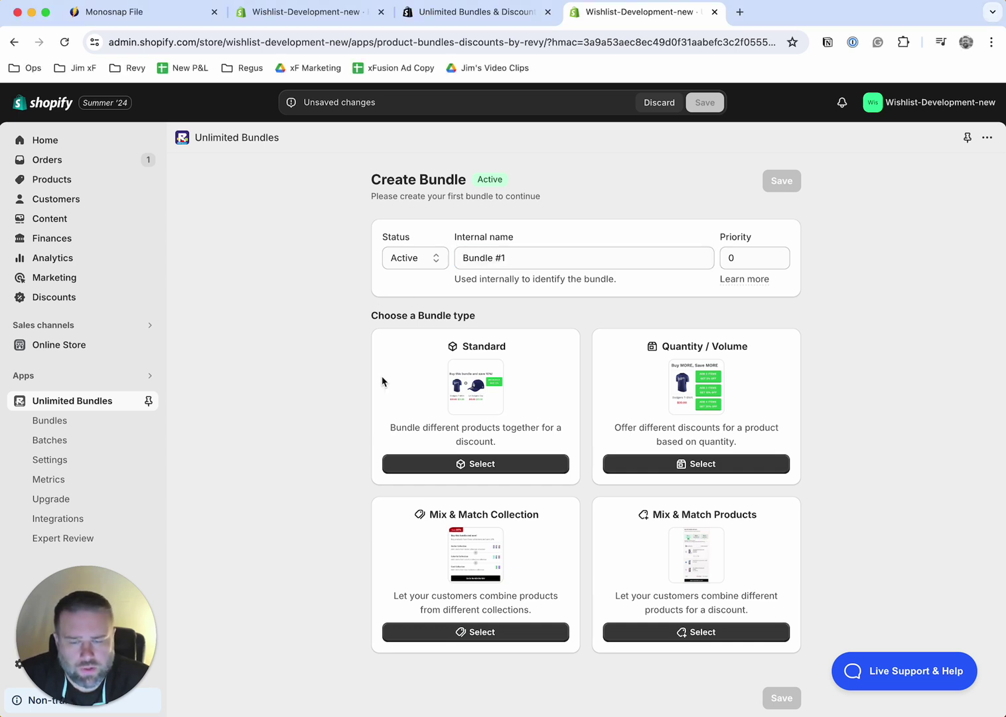
mouse_move(477, 393)
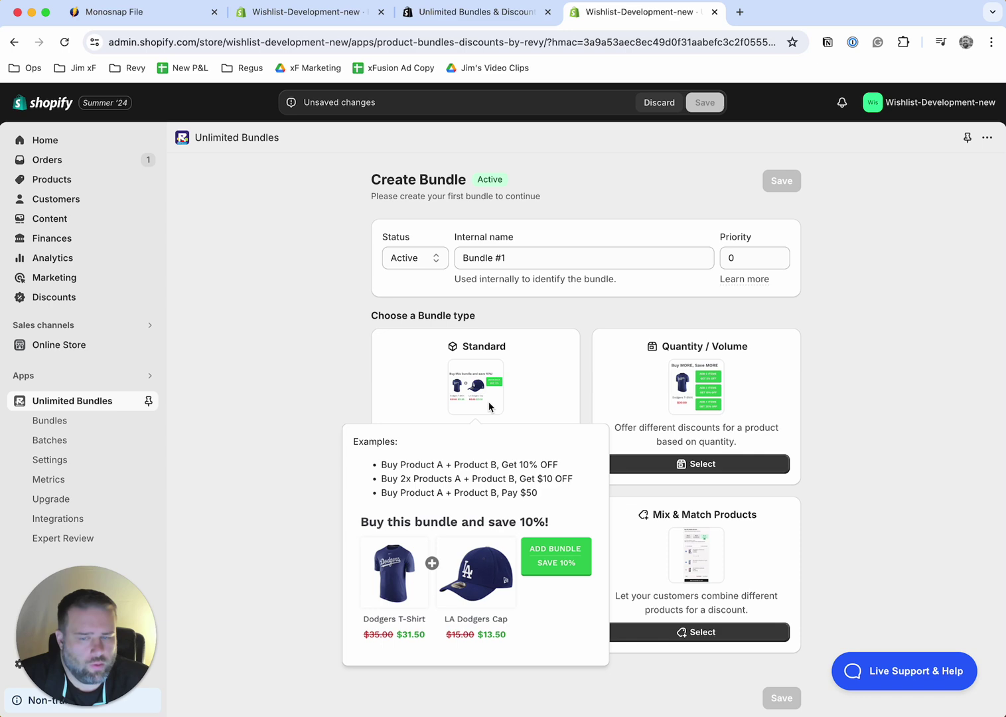
mouse_move(691, 396)
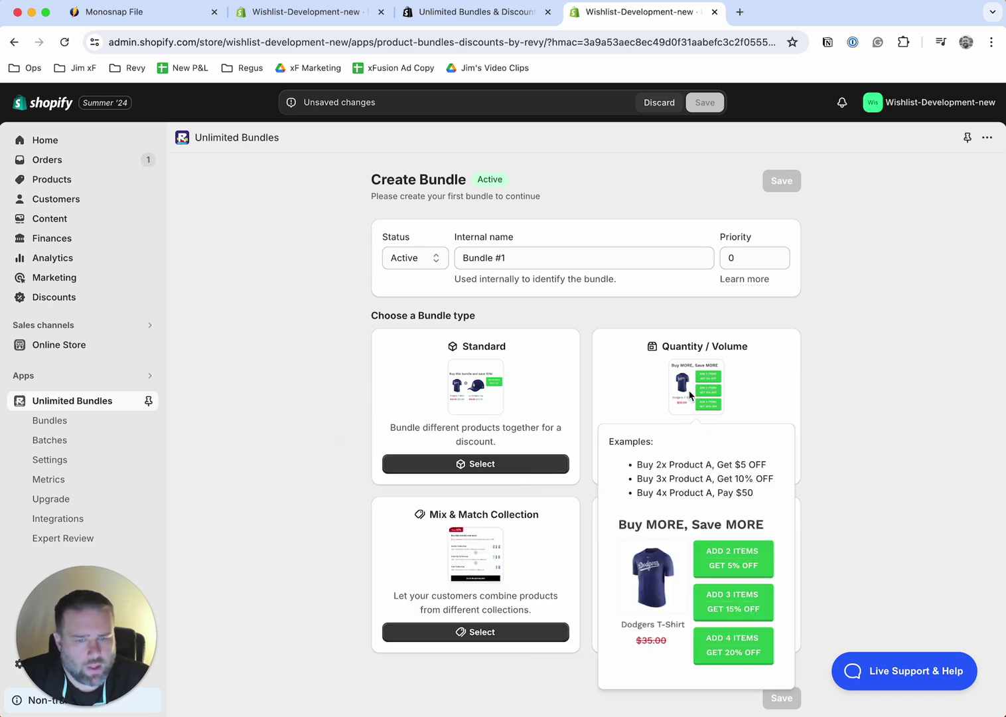
mouse_move(483, 545)
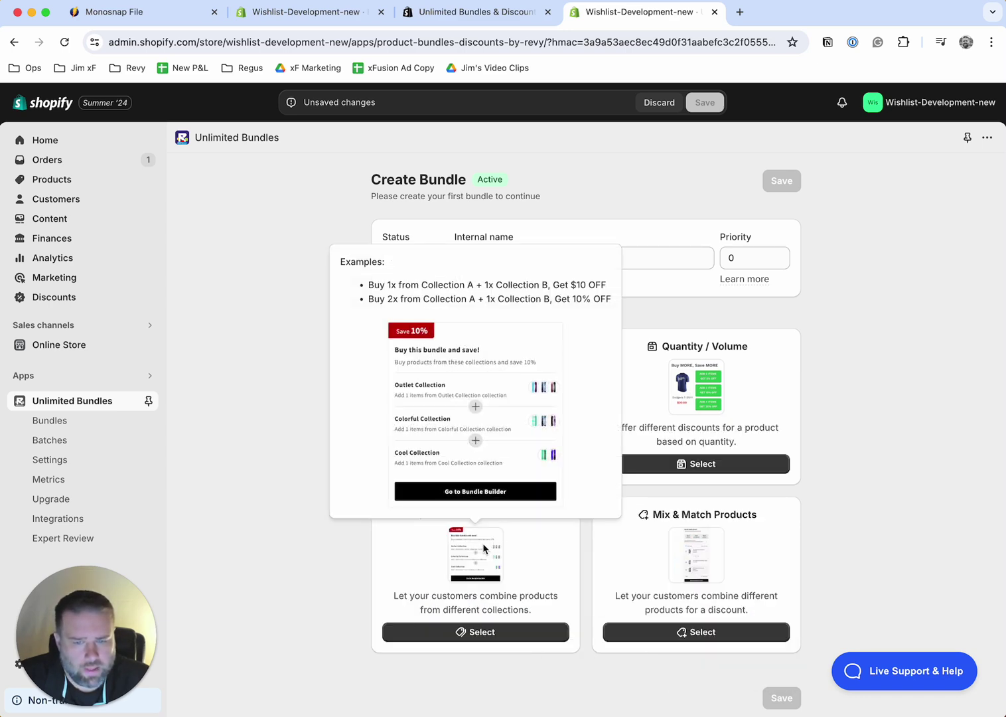
mouse_move(724, 556)
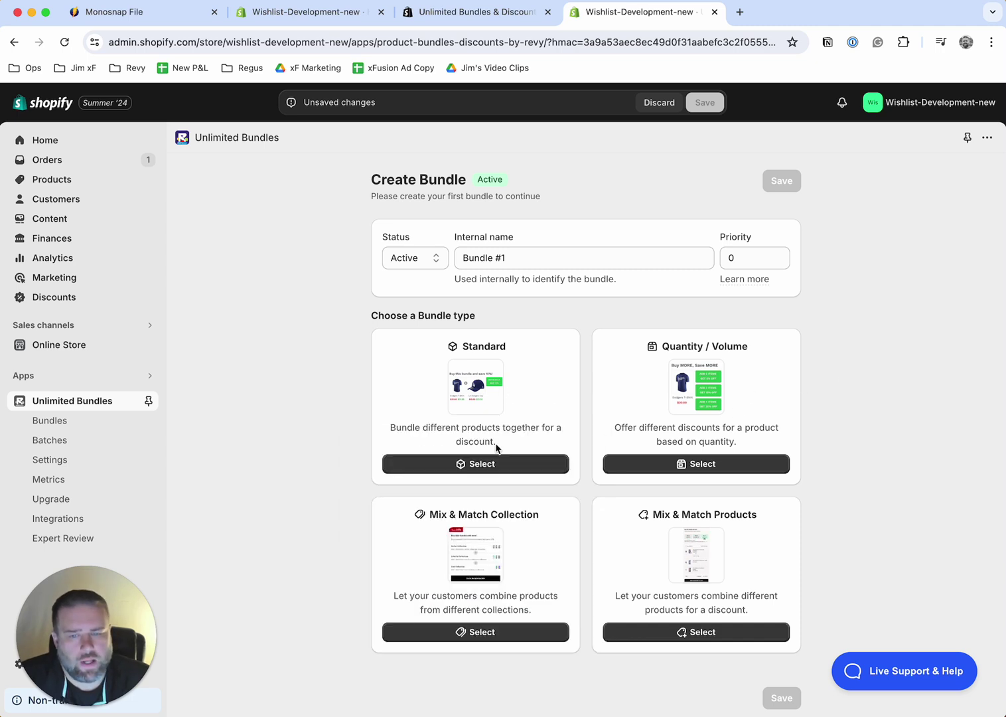
Step: Choose the Standard bundle type and select the Classic Backpack Legend Ink Multicolour with all variants
left_click(464, 462)
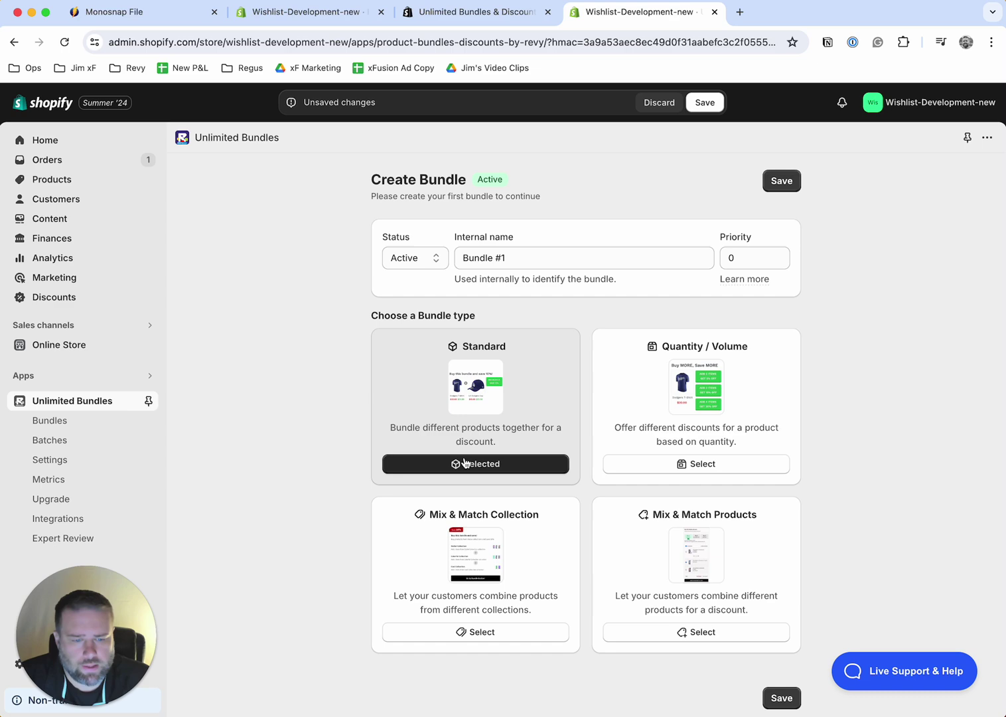
scroll(465, 459, "down", 8)
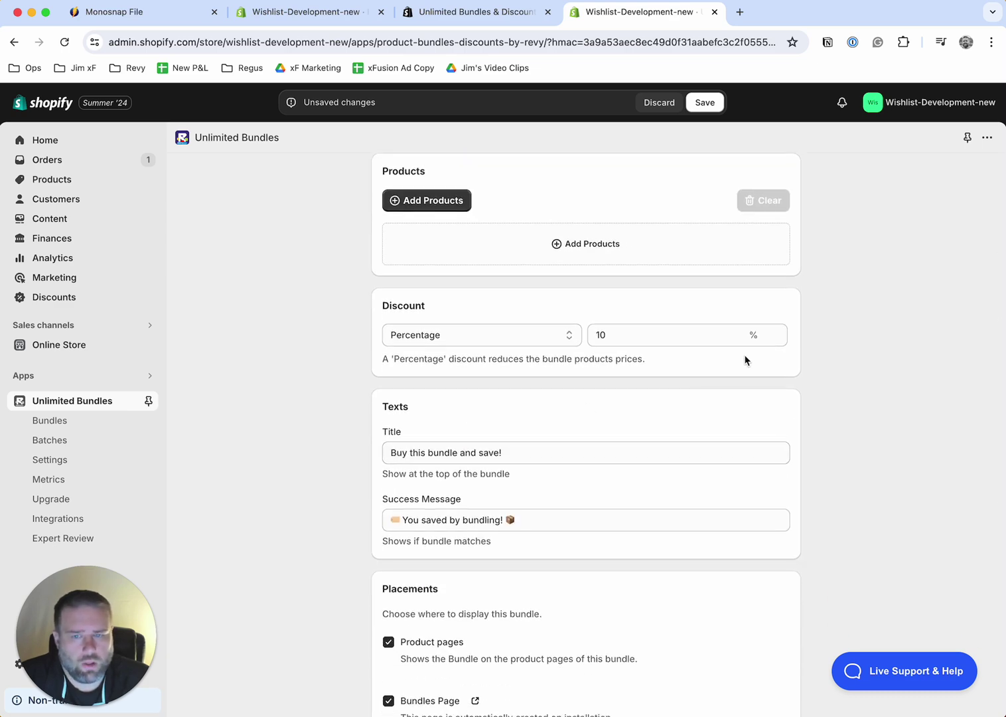
left_click(441, 198)
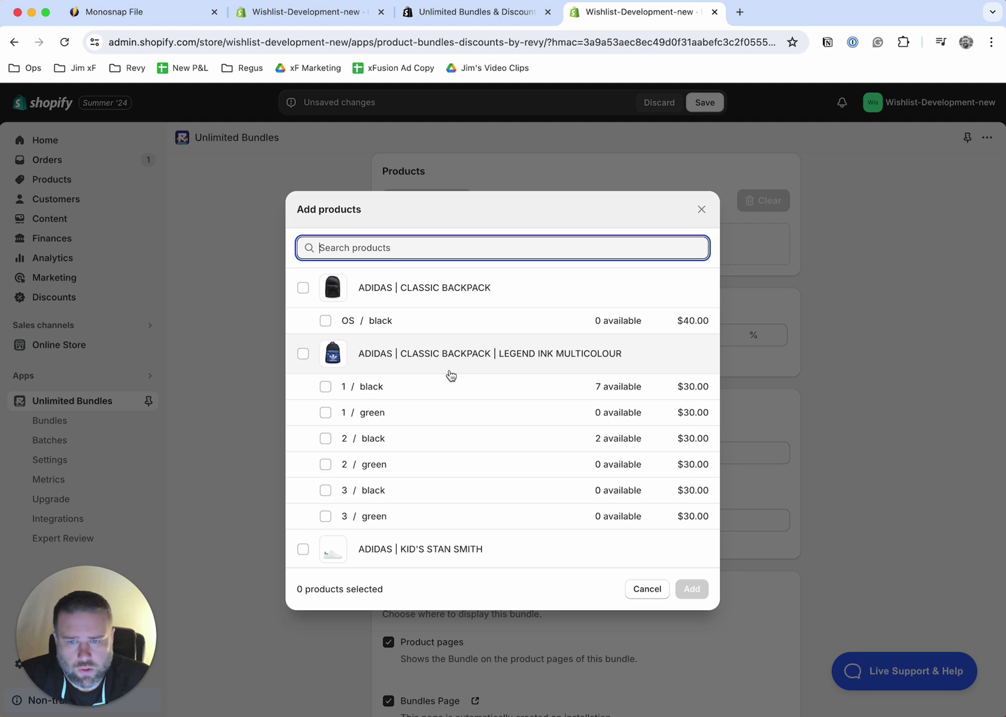
left_click(304, 353)
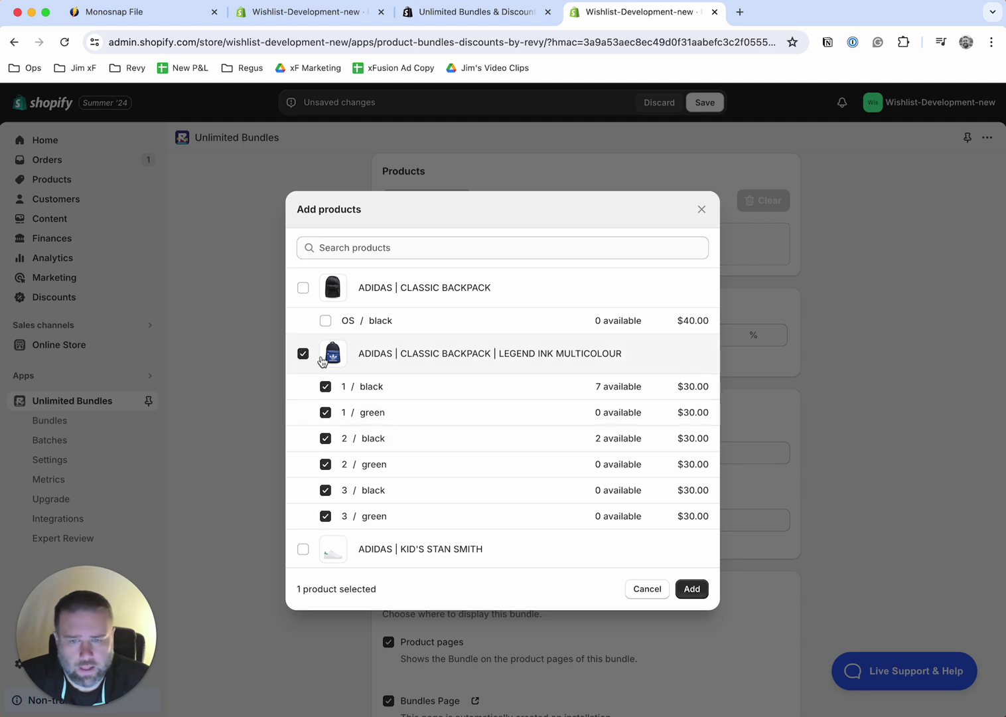
Step: Also select the Superstar 80S with all variants and add both products to the bundle
scroll(504, 445, "down", 2)
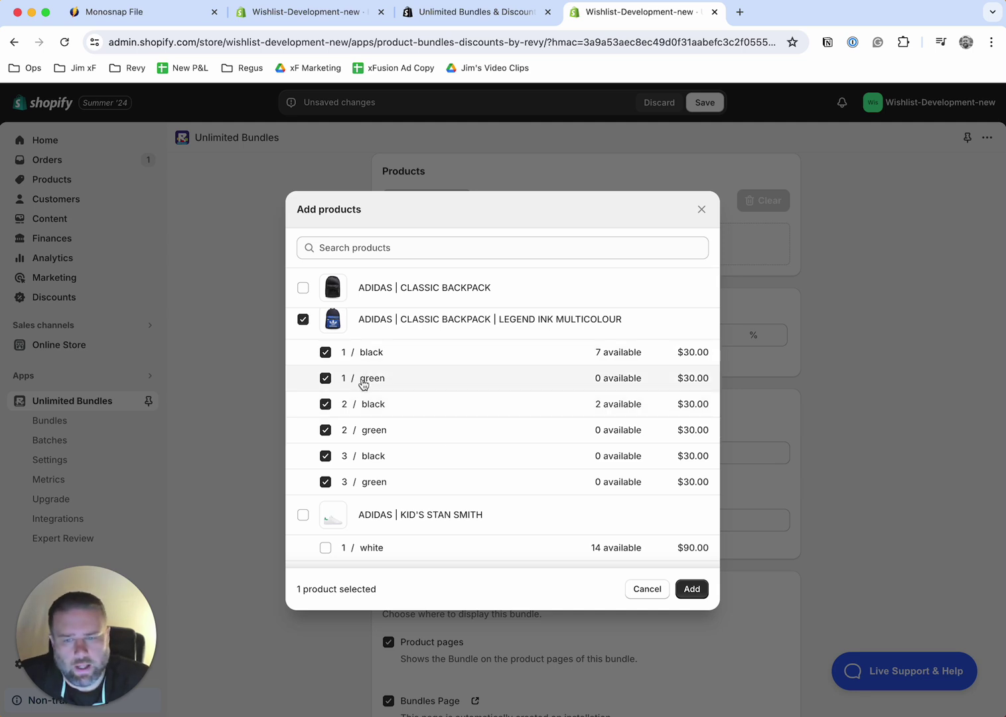
scroll(407, 437, "down", 4)
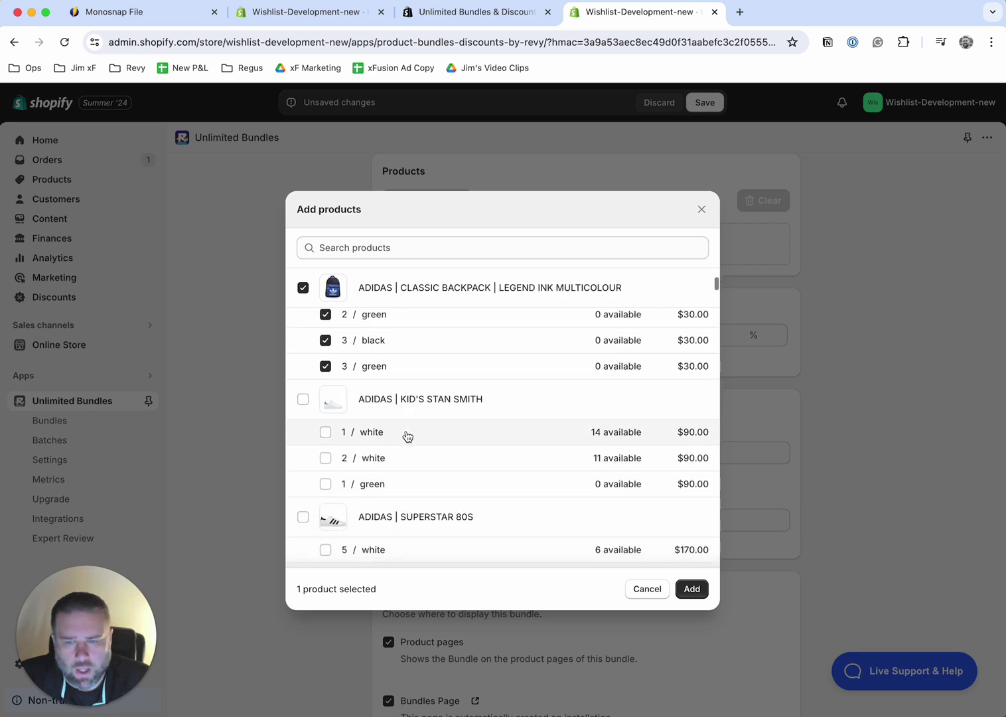
scroll(408, 437, "down", 2)
scroll(408, 436, "down", 1)
scroll(407, 433, "up", 3)
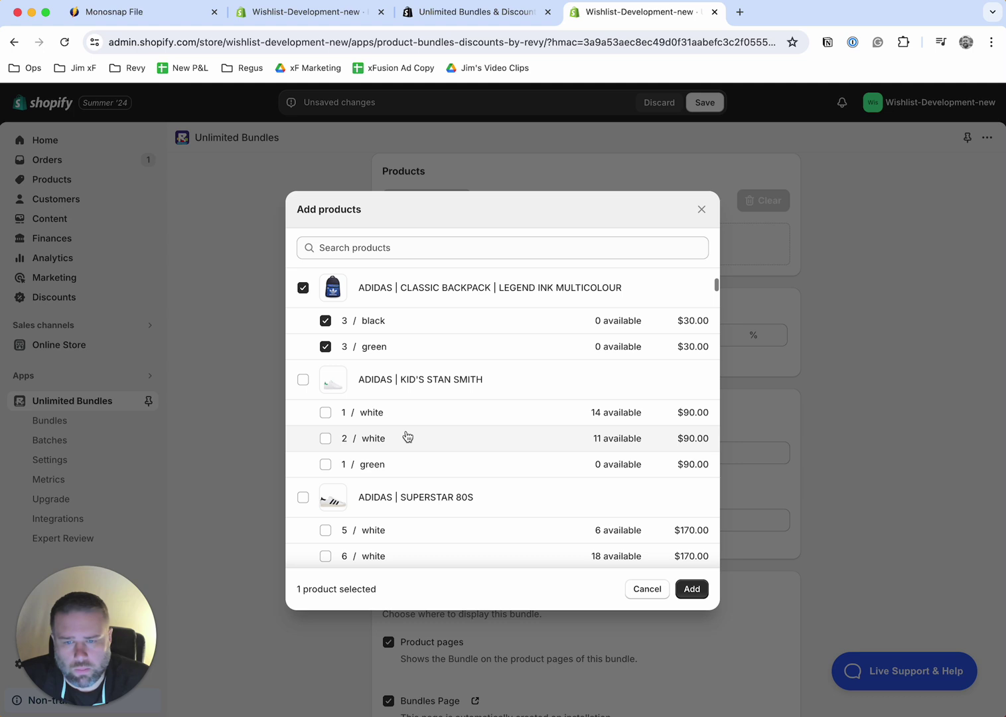
scroll(408, 427, "down", 5)
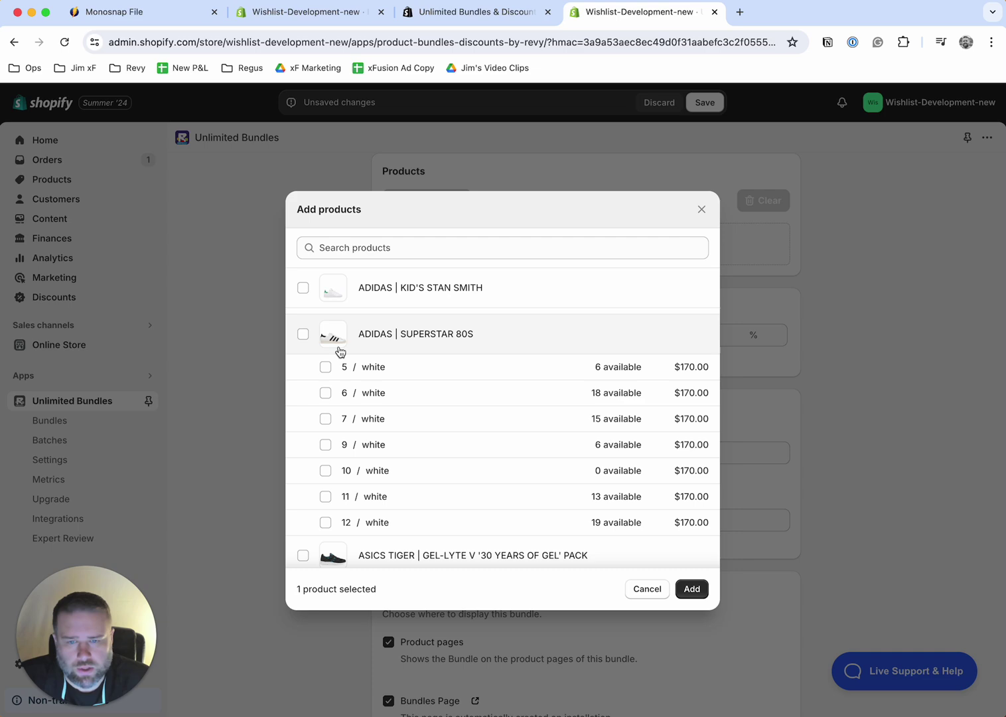
left_click(303, 334)
scroll(431, 411, "down", 1)
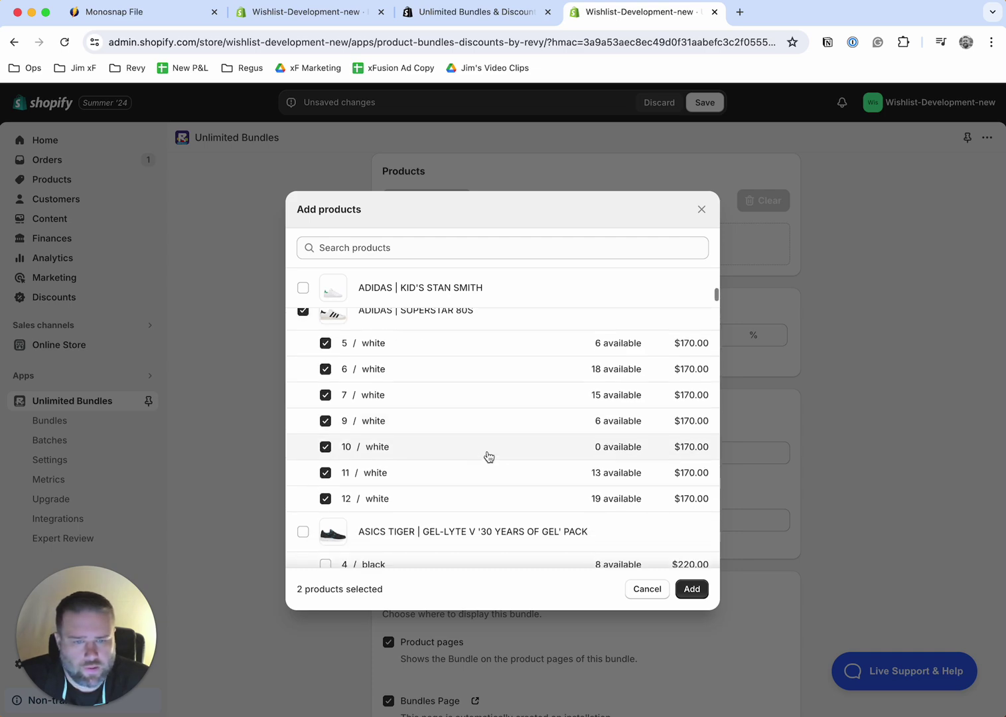
left_click(691, 589)
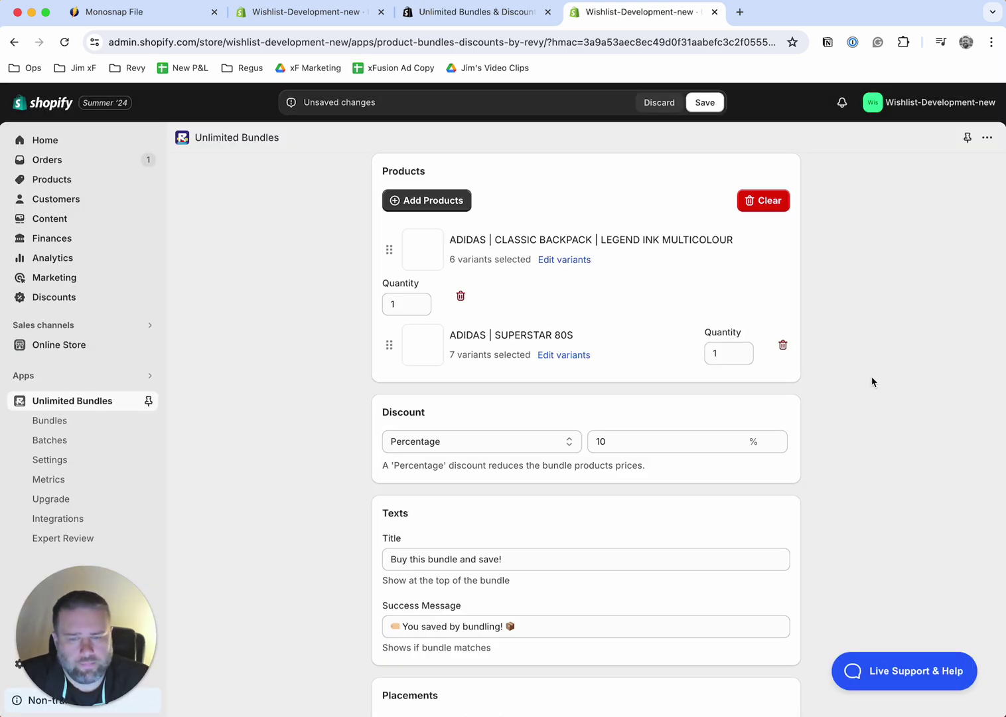
scroll(888, 355, "down", 5)
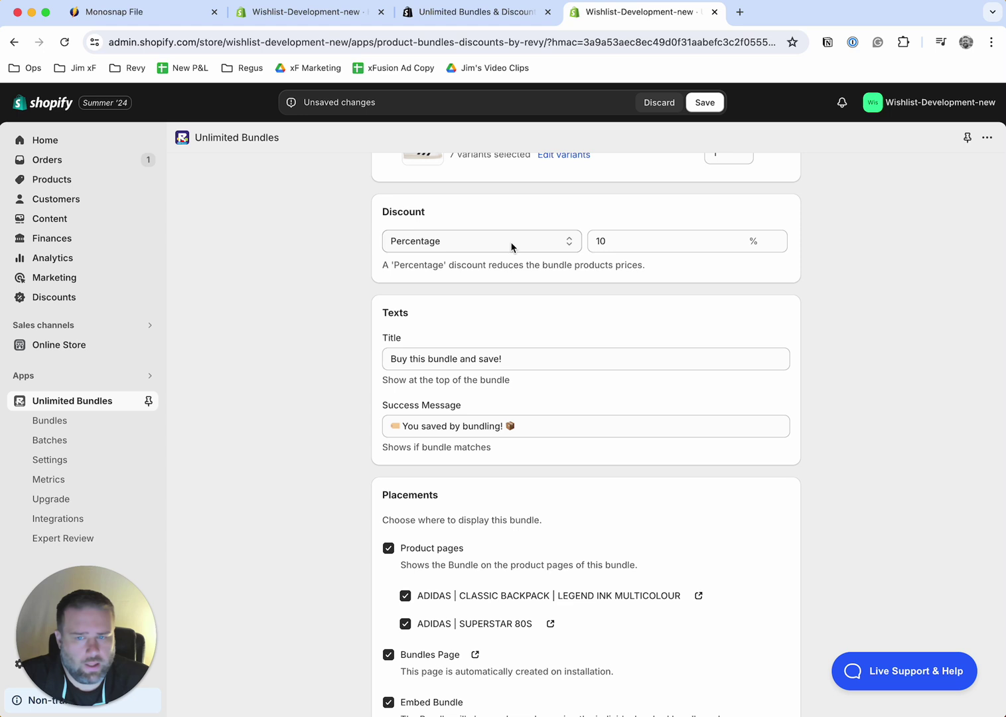
left_click(511, 247)
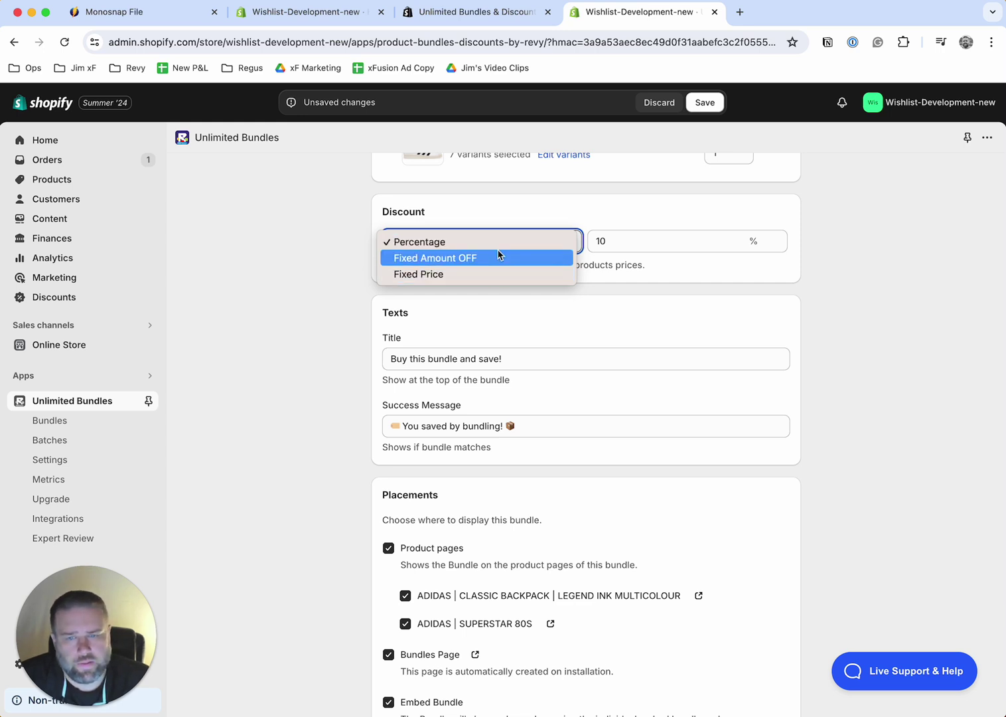
left_click(507, 219)
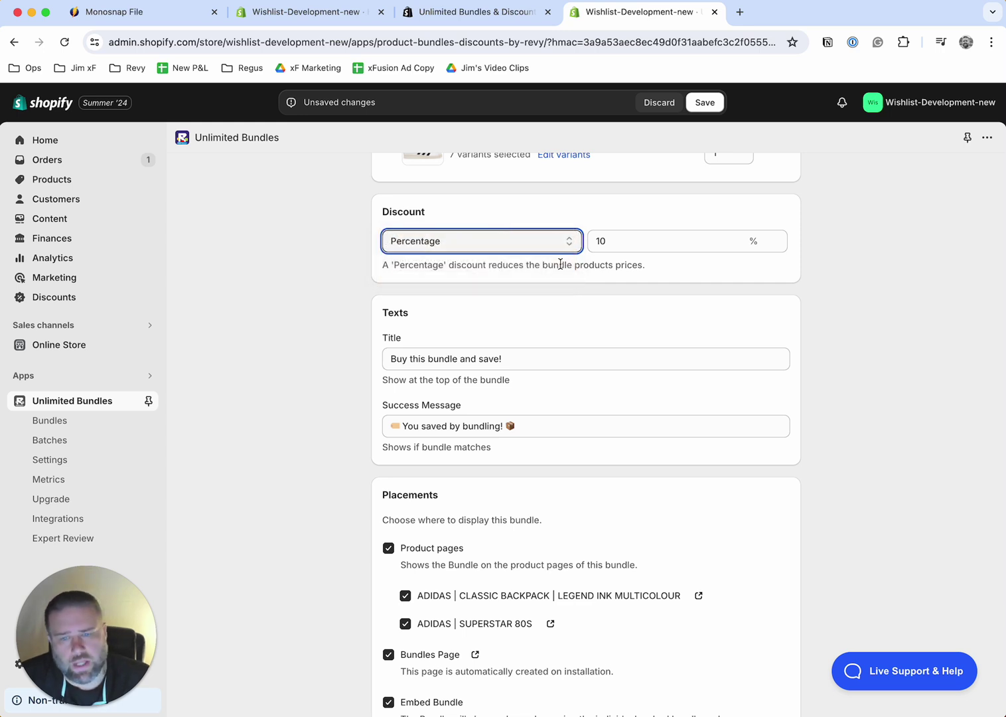
double_click(642, 247)
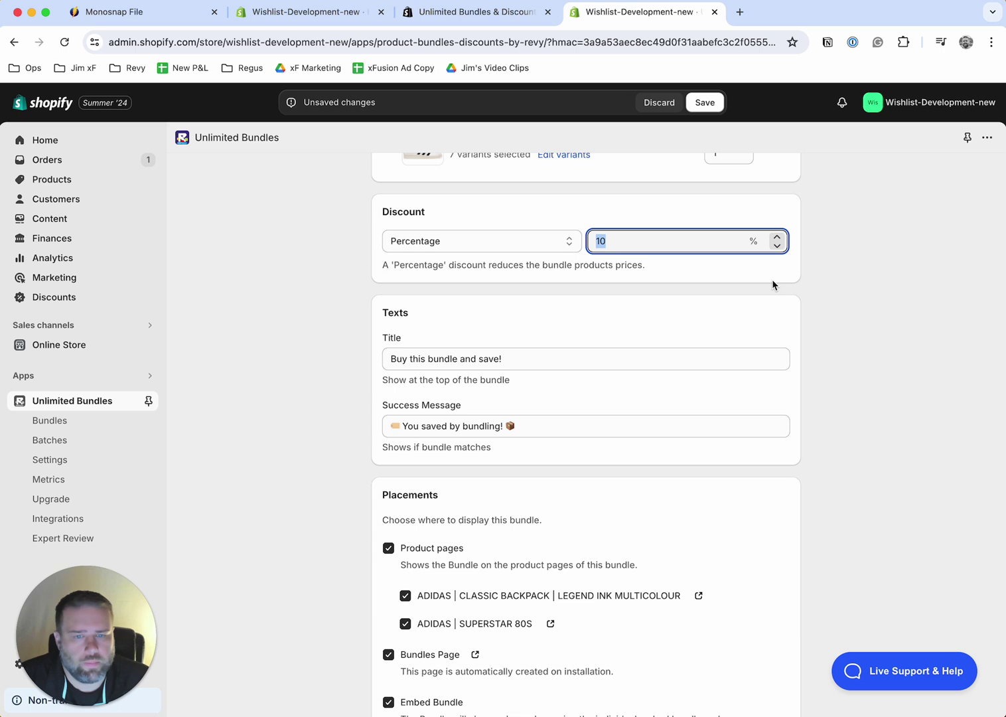
left_click(823, 292)
scroll(827, 399, "down", 3)
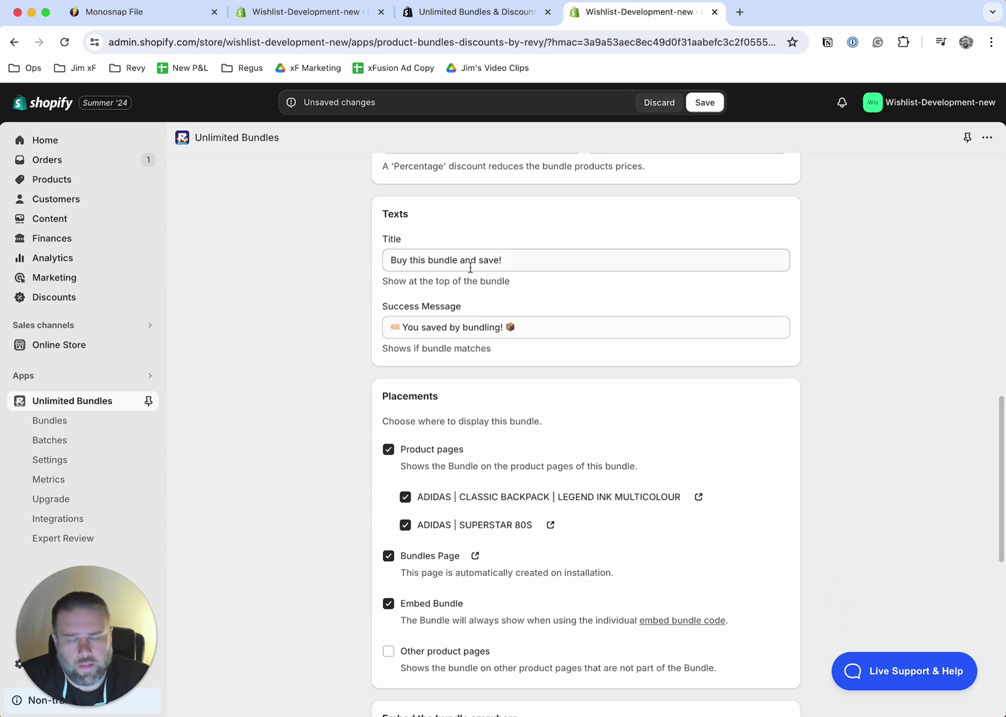
left_click(521, 266)
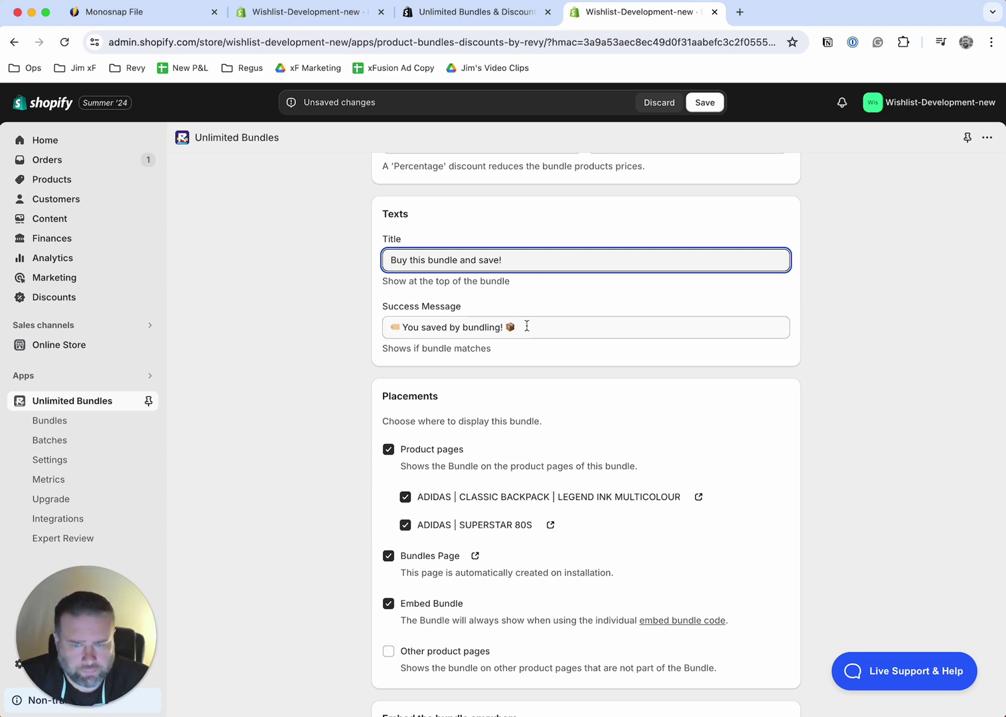
left_click(520, 294)
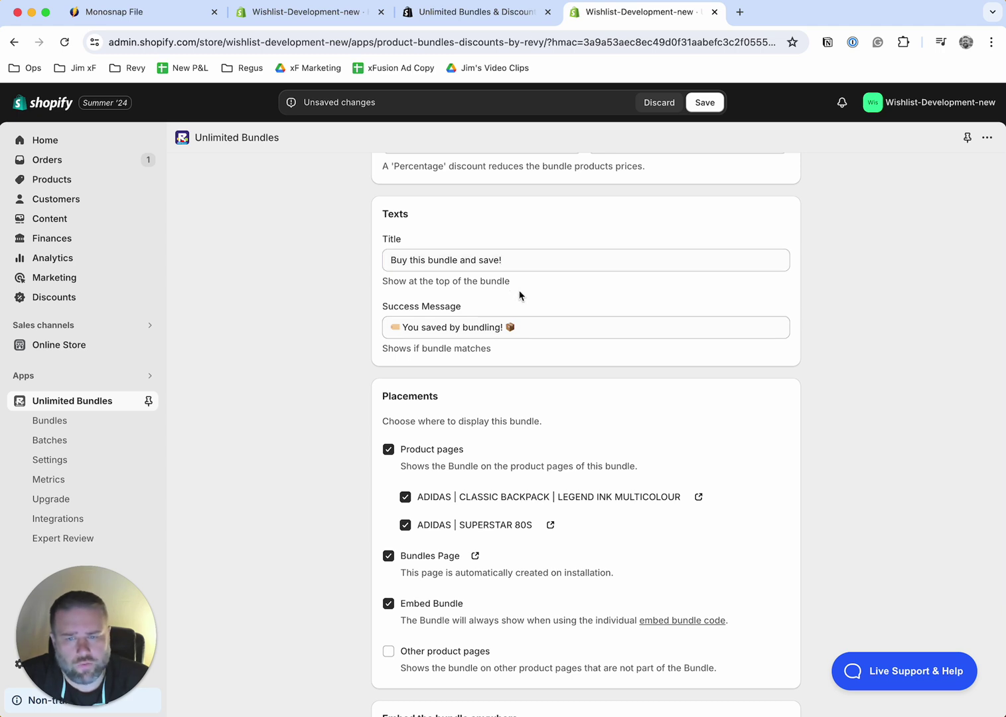
left_click(519, 326)
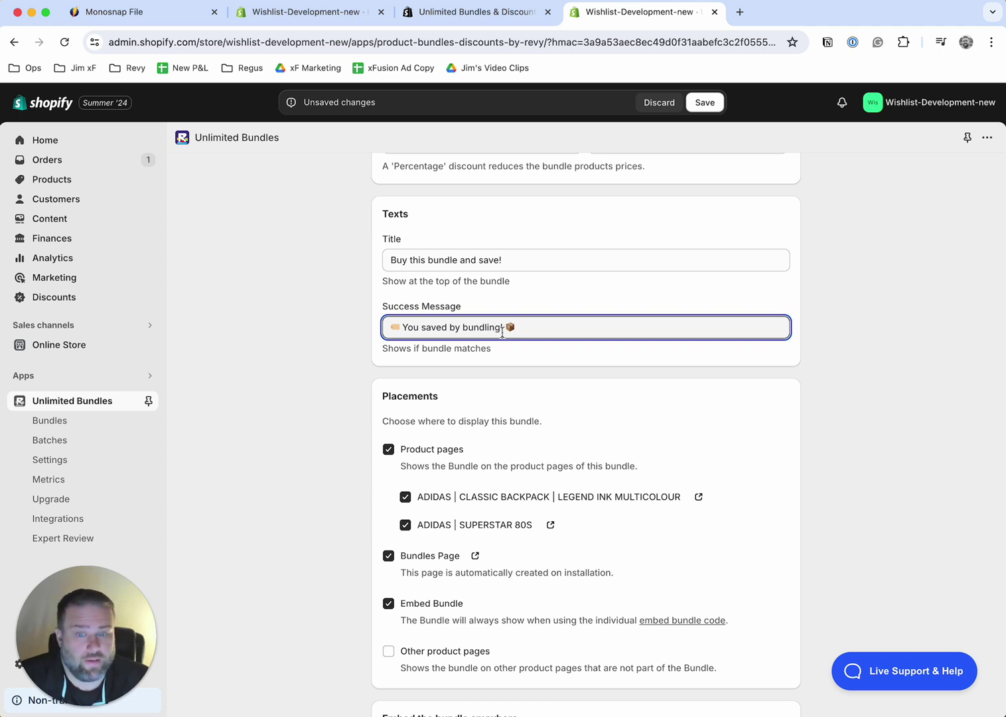
scroll(613, 460, "down", 1)
scroll(613, 461, "down", 5)
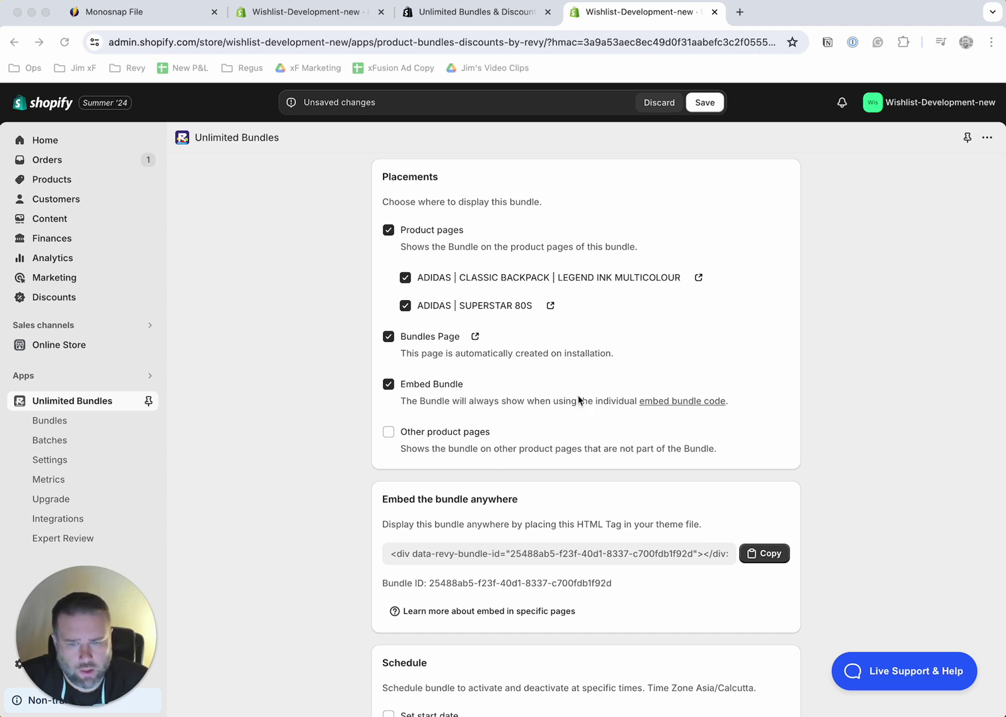
scroll(578, 399, "down", 5)
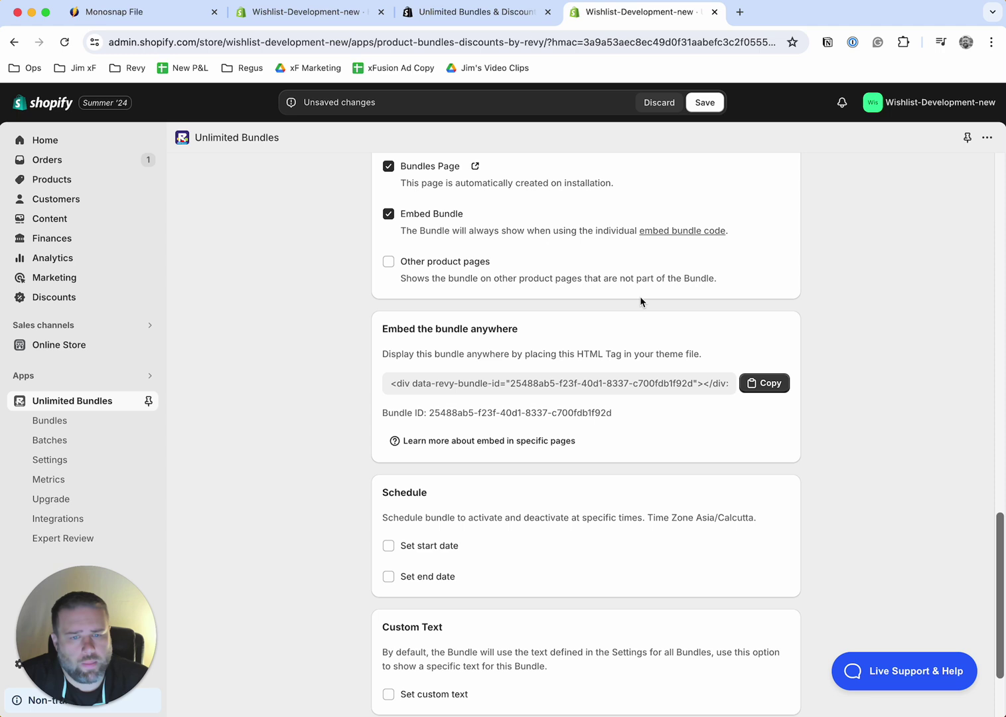
scroll(706, 479, "down", 4)
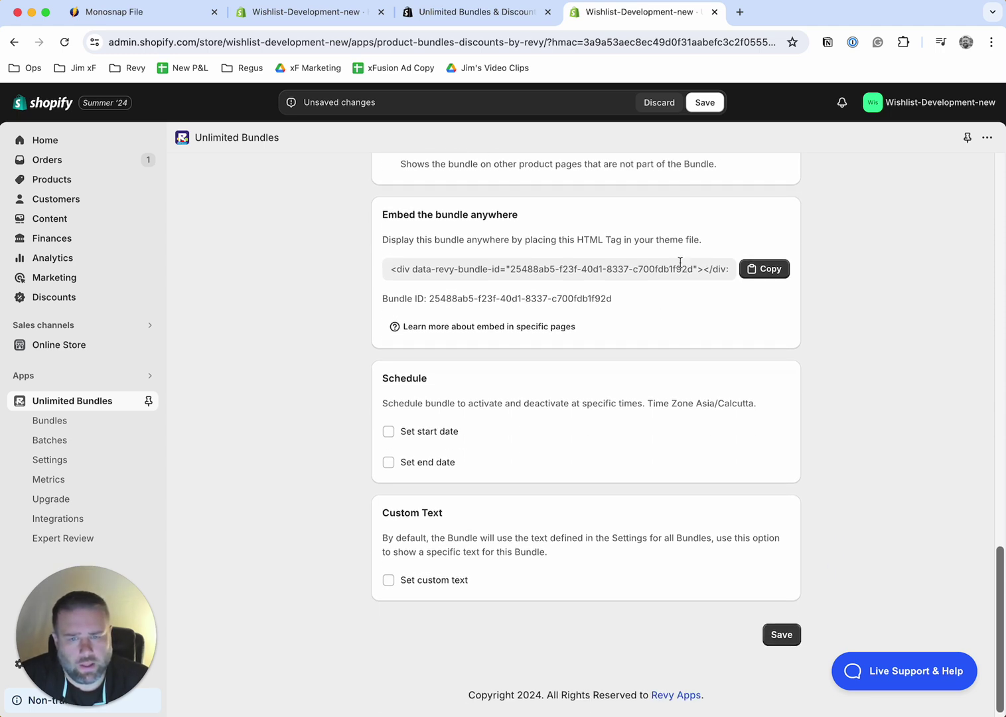
left_click(578, 269)
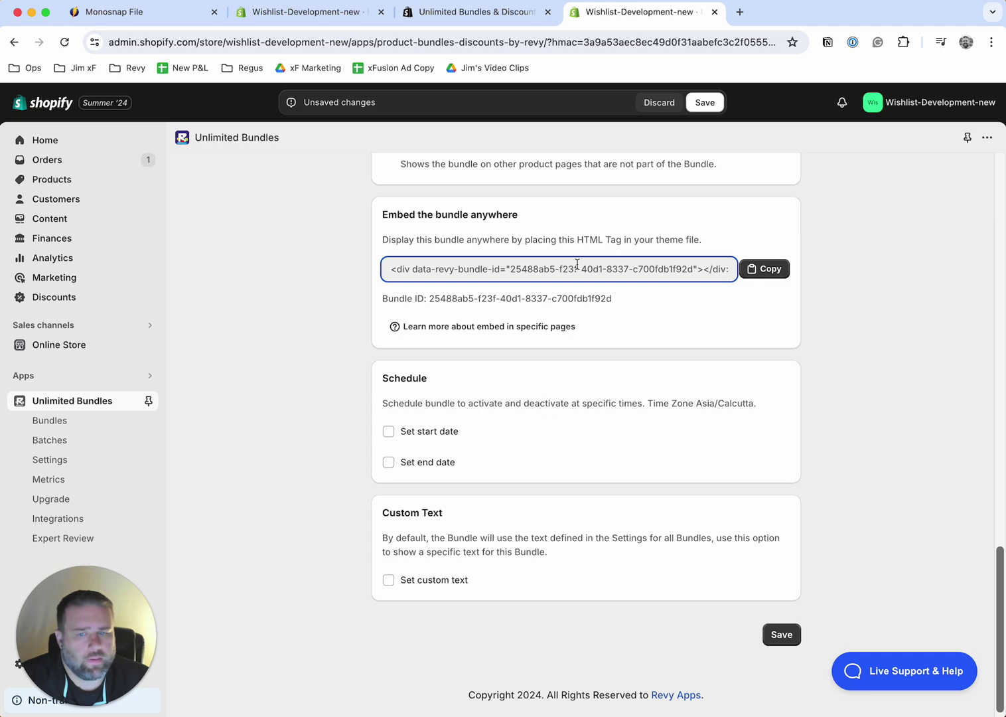
scroll(645, 301, "down", 1)
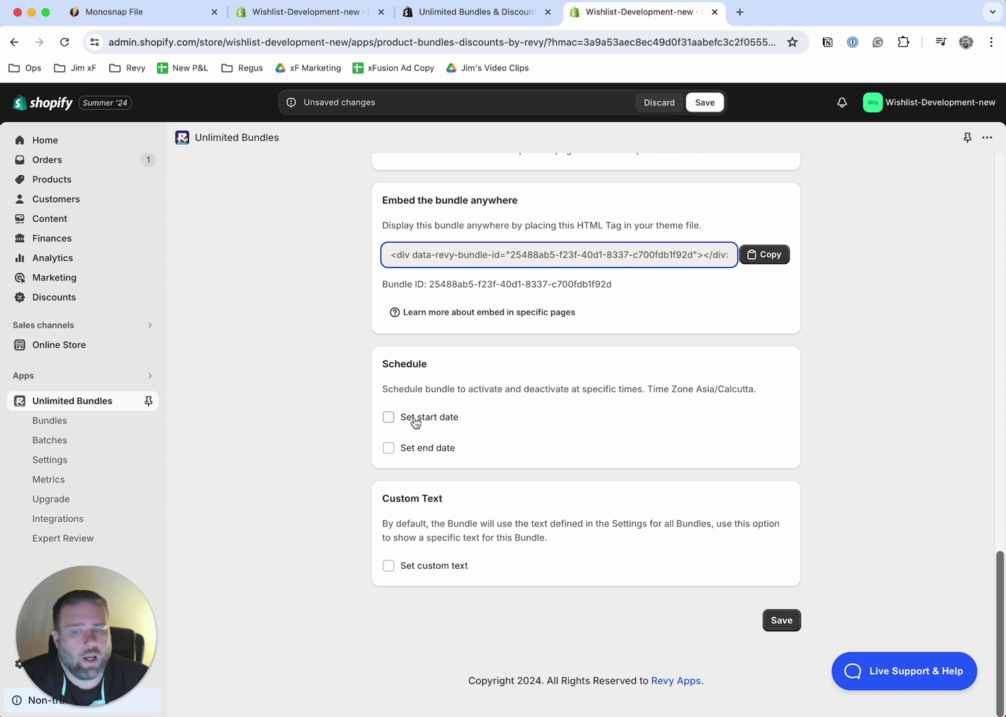
left_click(393, 420)
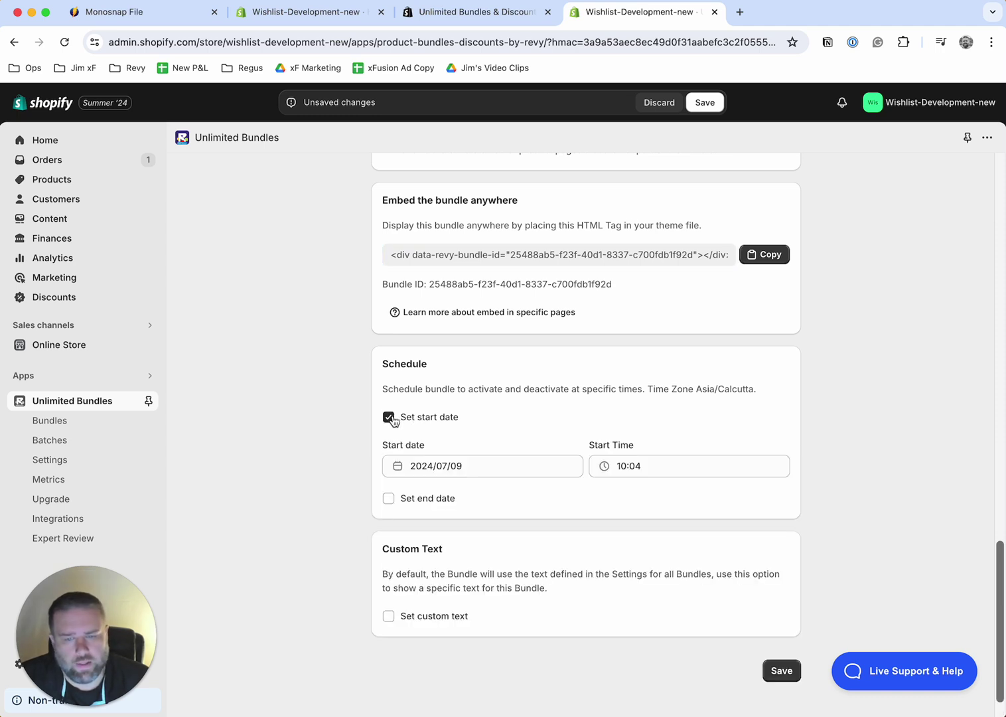
left_click(392, 419)
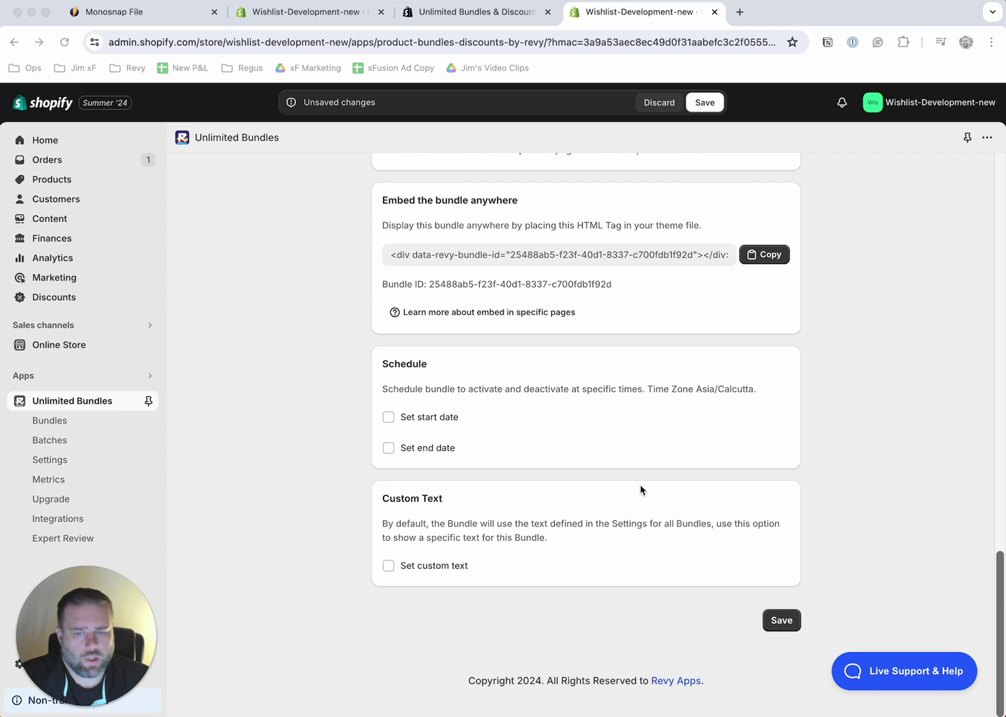
scroll(577, 444, "up", 10)
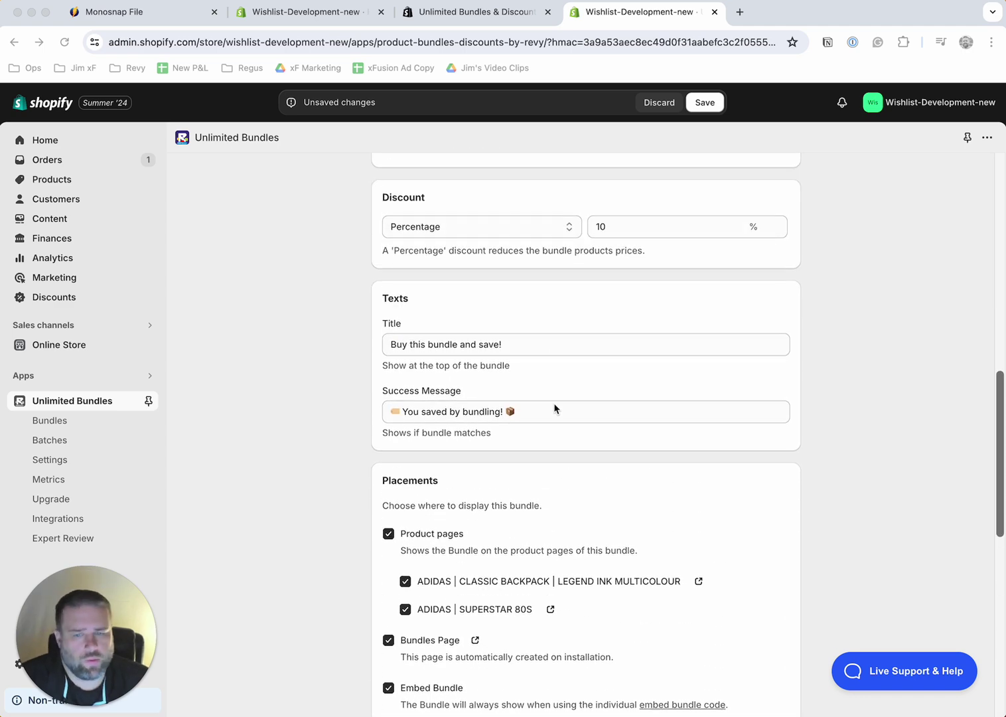
scroll(554, 408, "down", 10)
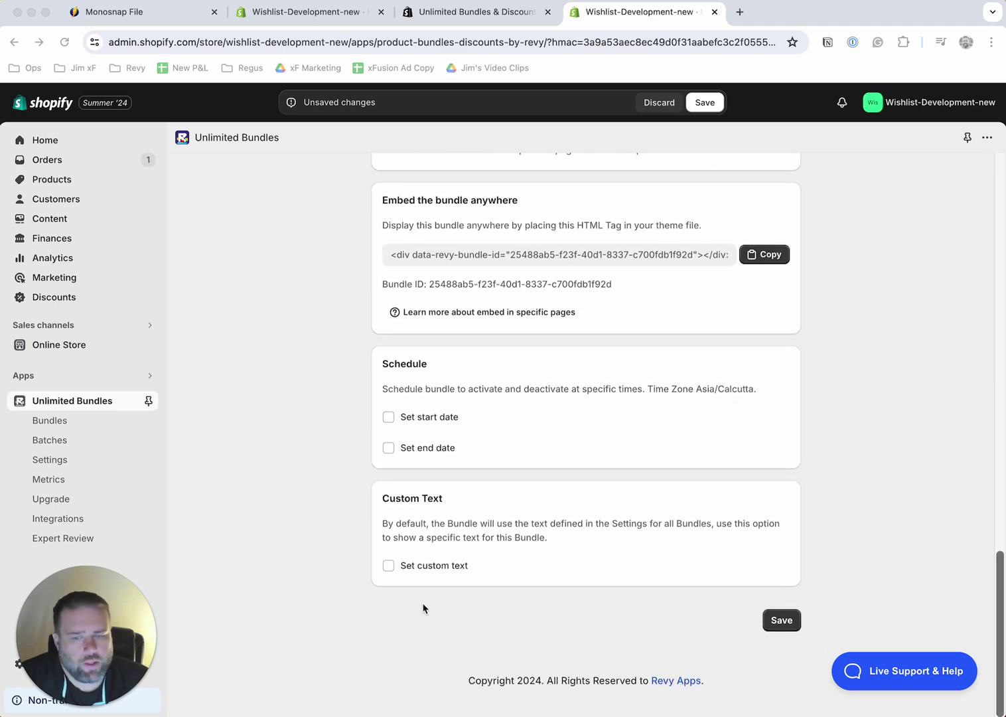
left_click(390, 571)
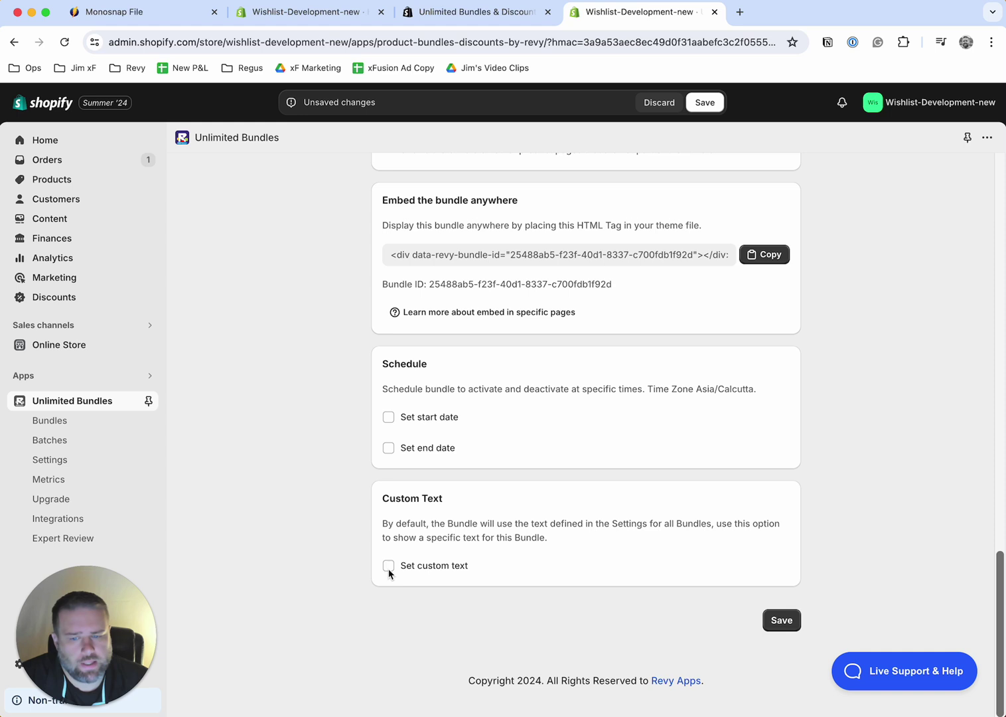
left_click(389, 565)
scroll(555, 521, "down", 2)
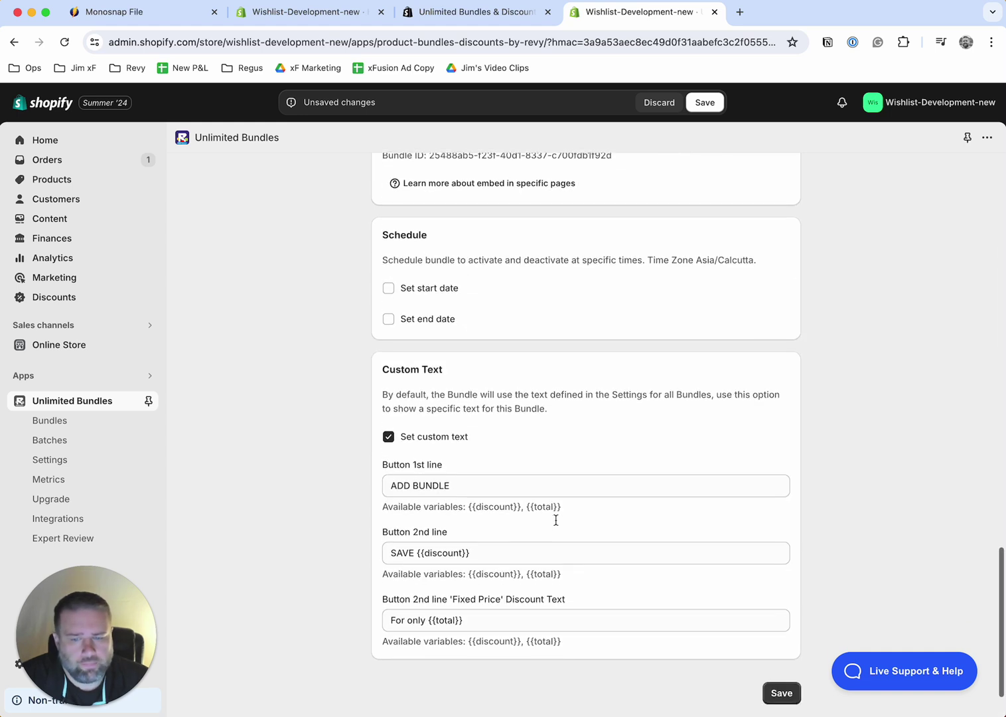
left_click(389, 437)
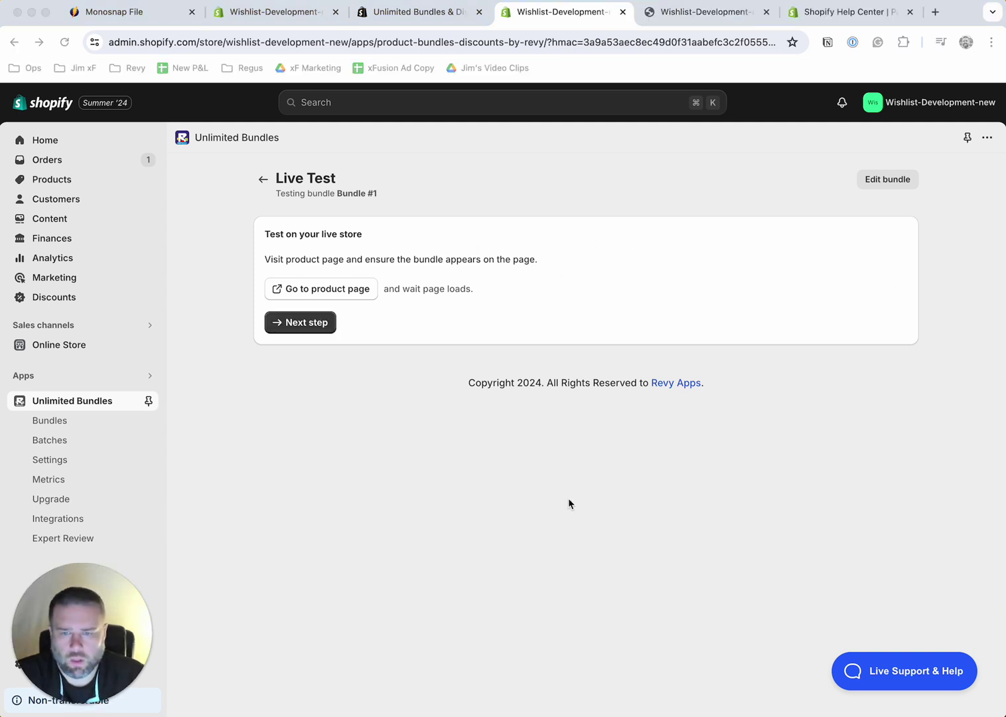
Step: Open the bundled backpack's product page on the live store
left_click(324, 289)
Step: Add the backpack plus Superstar 80s bundle to the cart, totalling $180.00 after 10% off
scroll(884, 354, "down", 1)
scroll(884, 354, "down", 6)
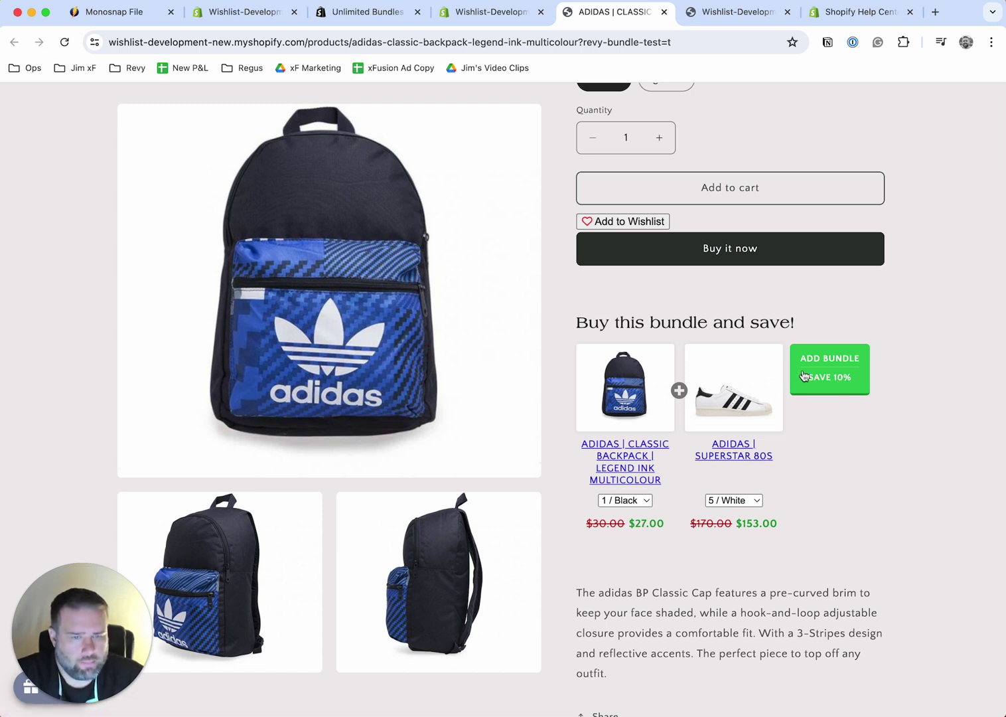
scroll(845, 472, "down", 1)
left_click(850, 351)
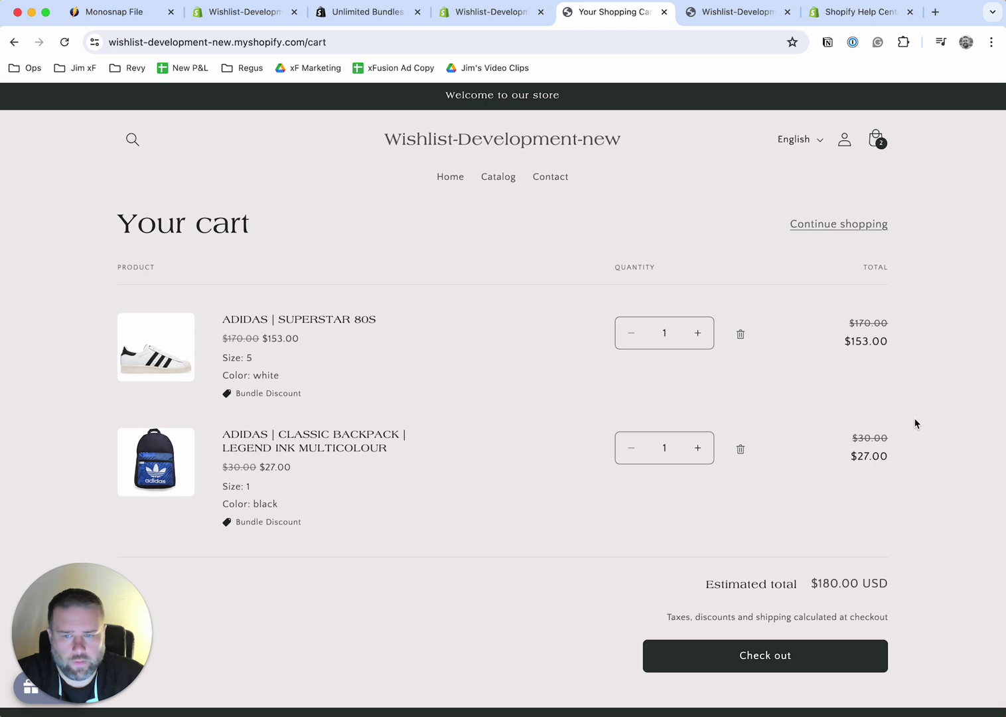
scroll(518, 399, "down", 2)
scroll(518, 397, "up", 2)
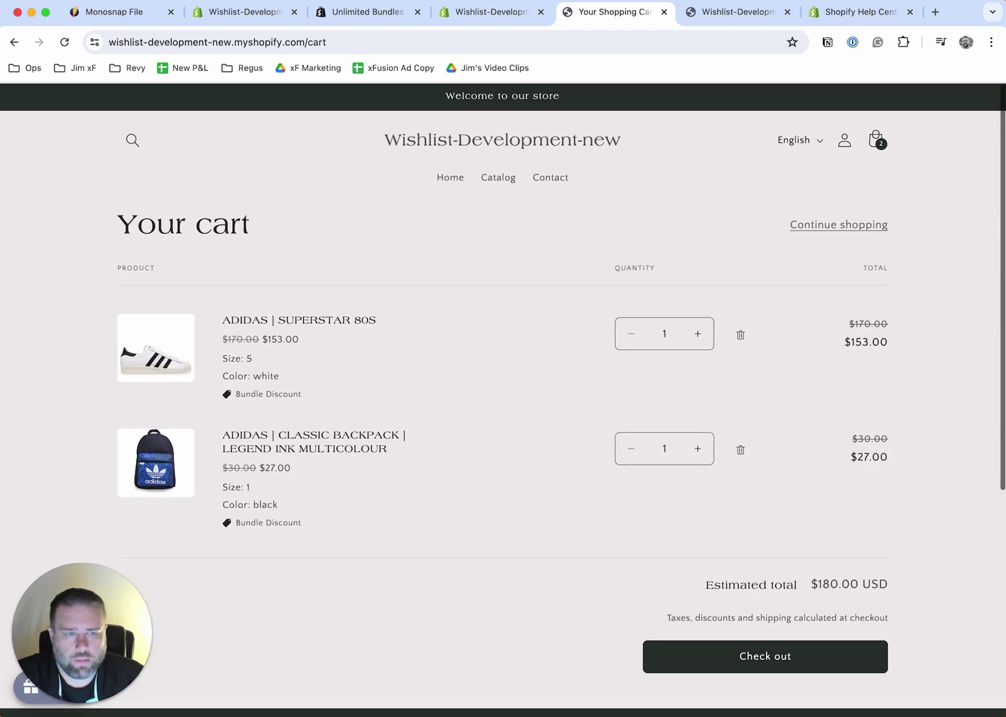
Step: On the Live Test page, confirm the bundle is visible on the store and agree to review the app
left_click(523, 19)
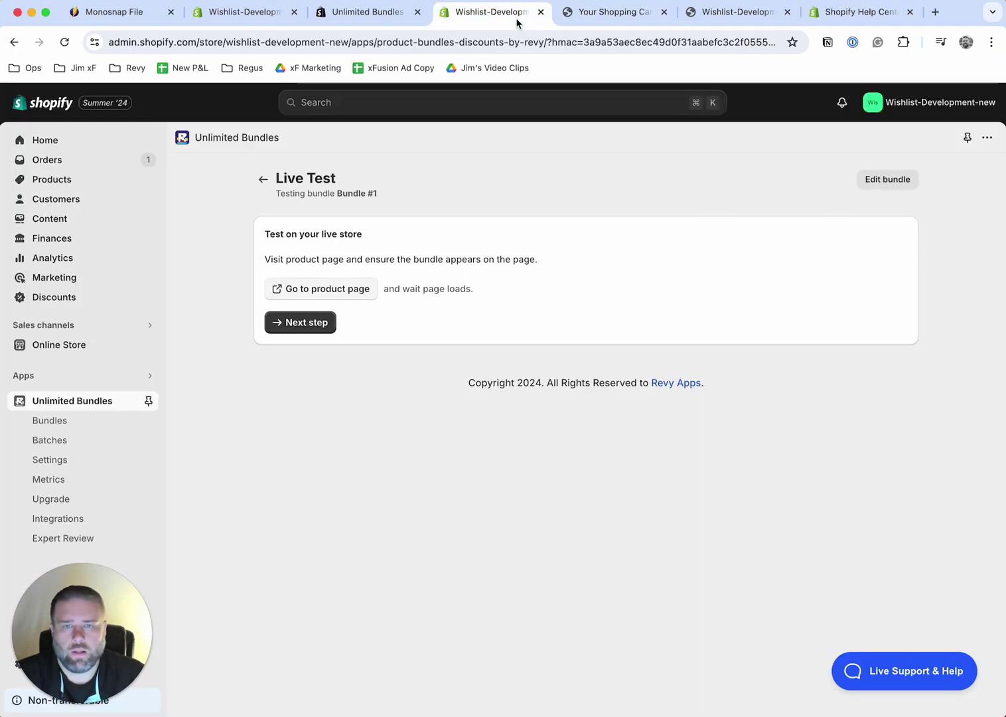
left_click(310, 323)
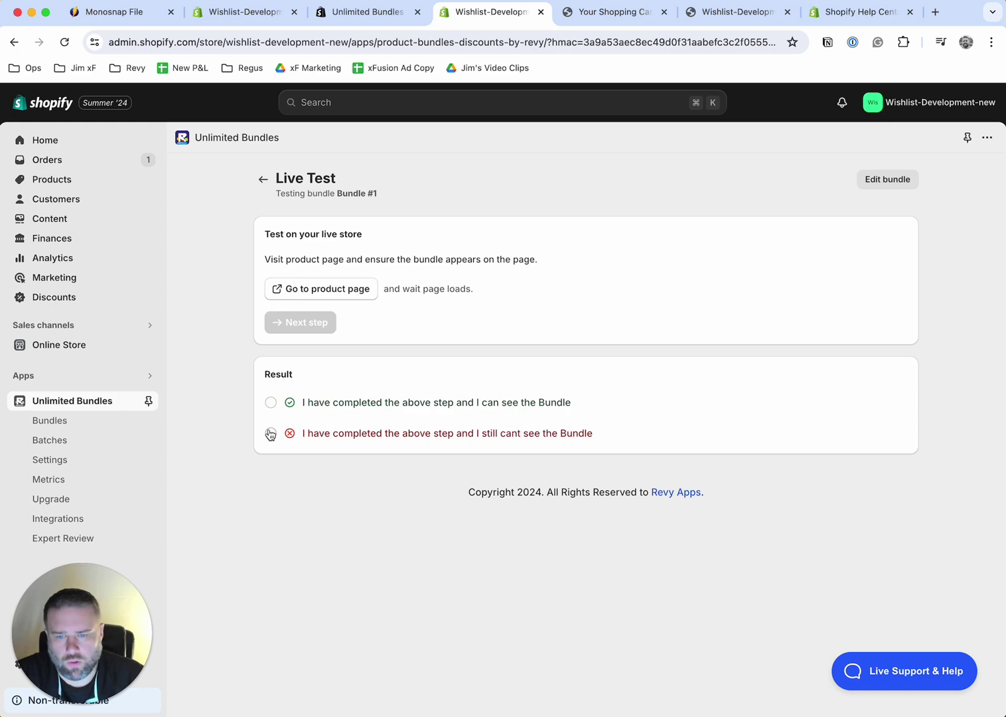
left_click(270, 402)
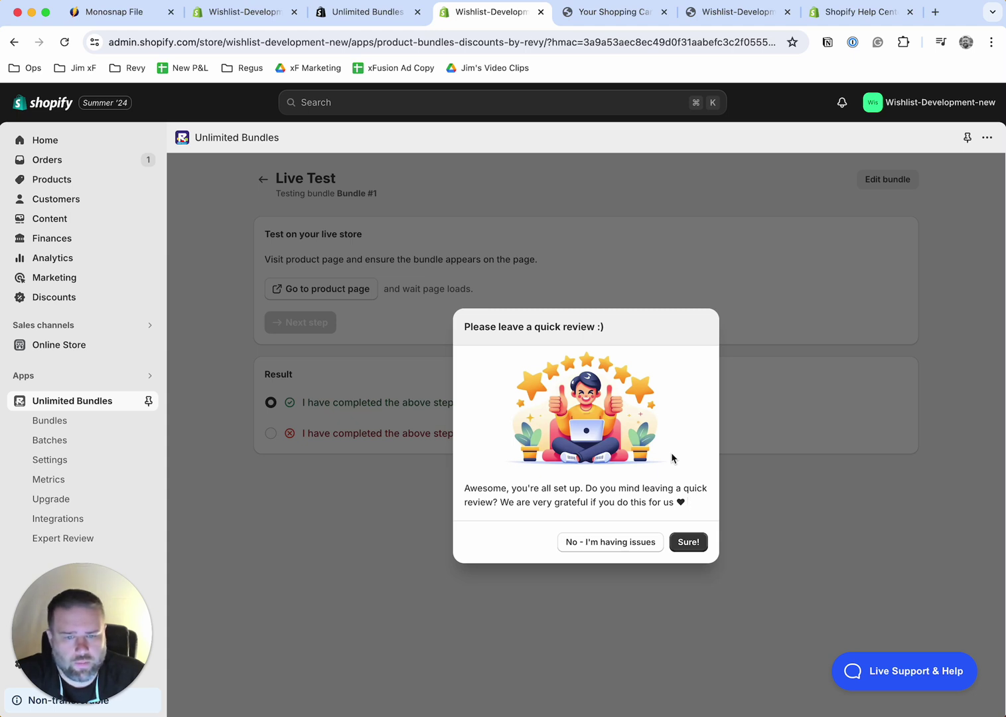
left_click(686, 542)
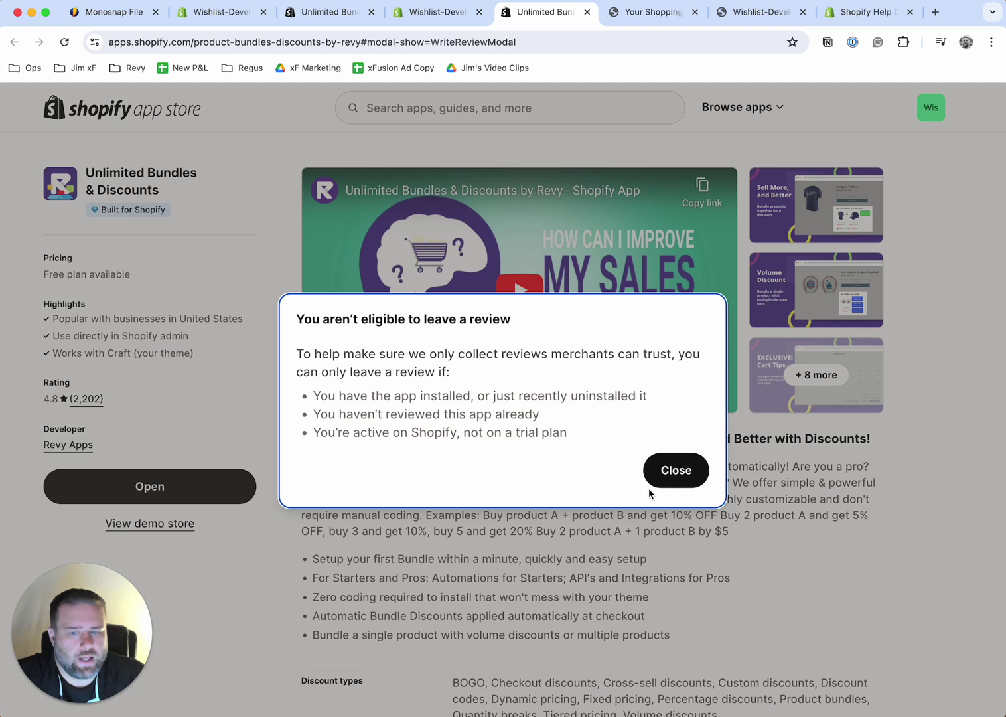
Step: Return to the admin's Live Test page for Bundle #1
left_click(439, 12)
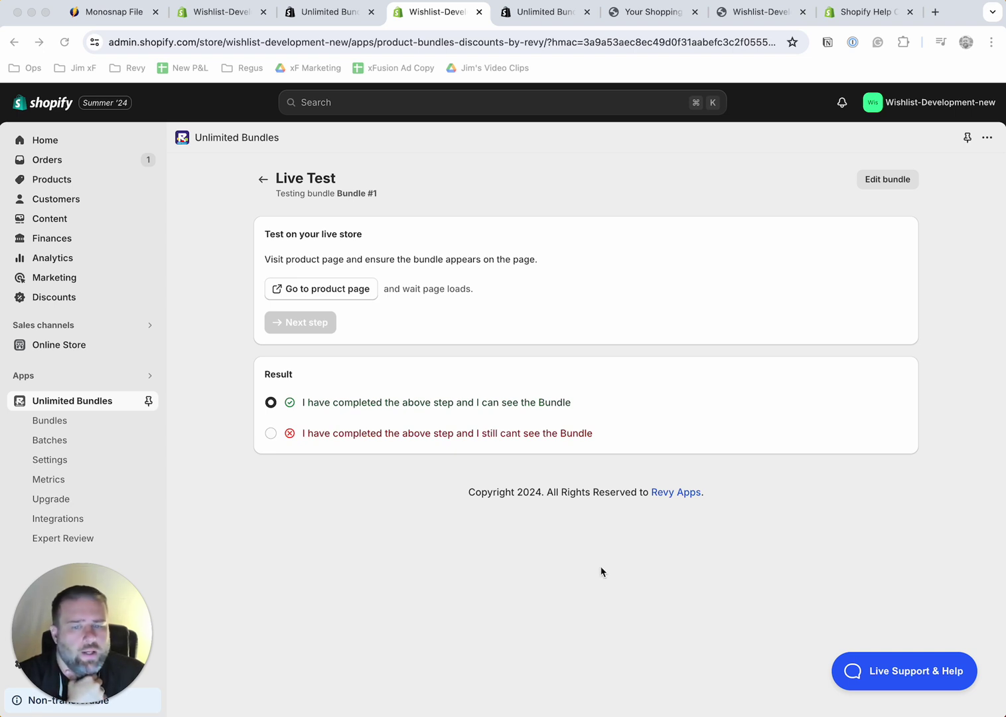
Step: Open Live Support & Help, look over Instant Answers, and switch to the Support tab's email and chat options
left_click(880, 675)
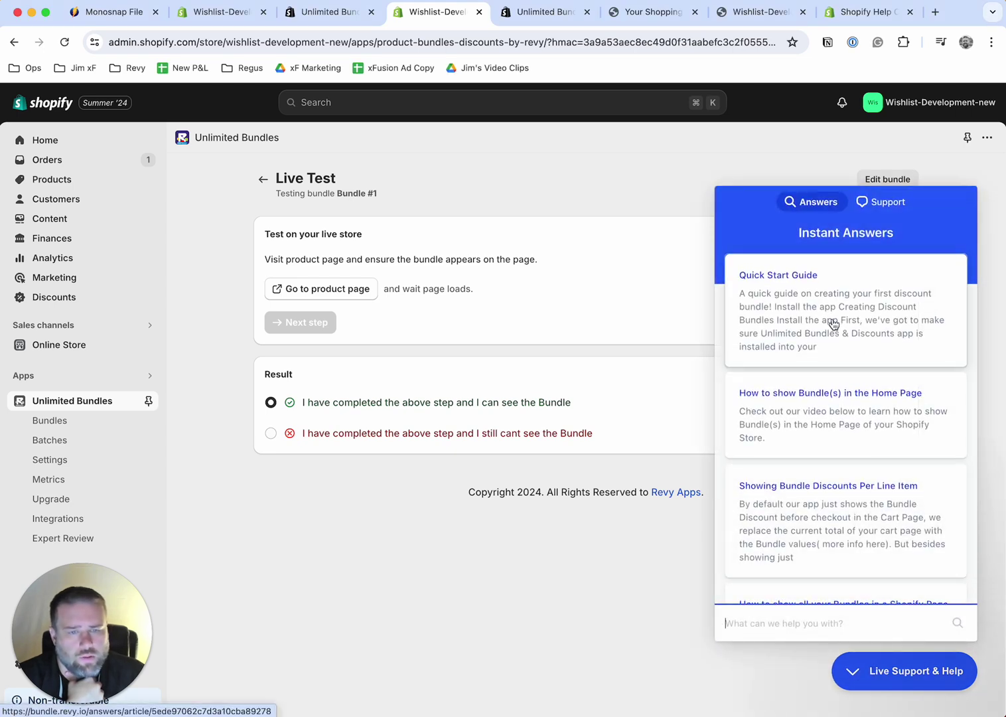
scroll(855, 458, "down", 2)
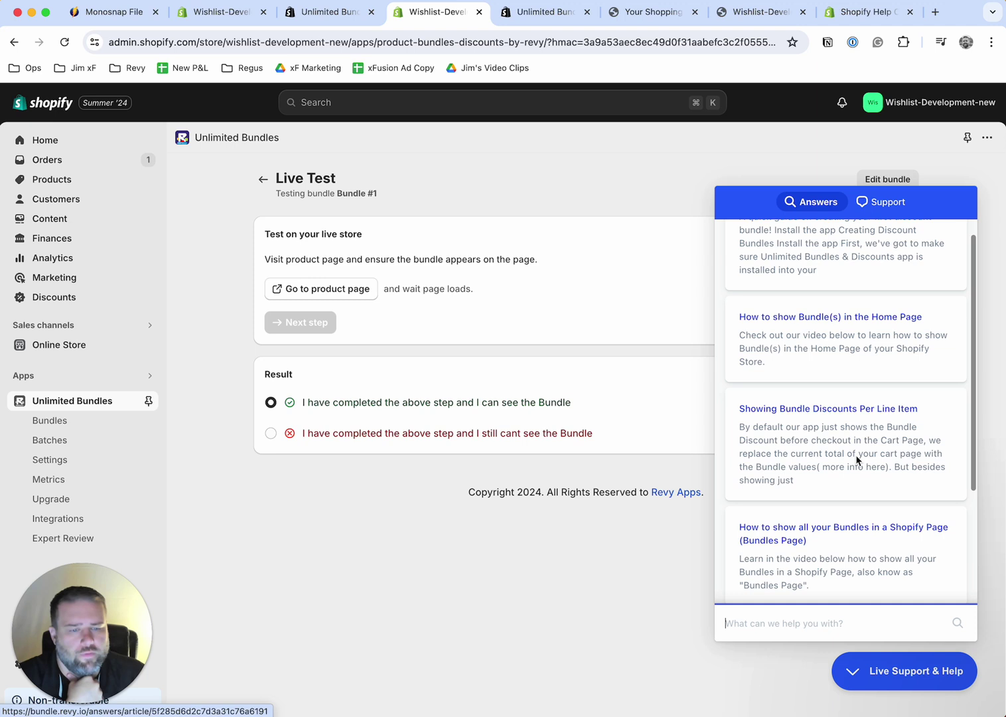
scroll(870, 286, "up", 2)
left_click(881, 203)
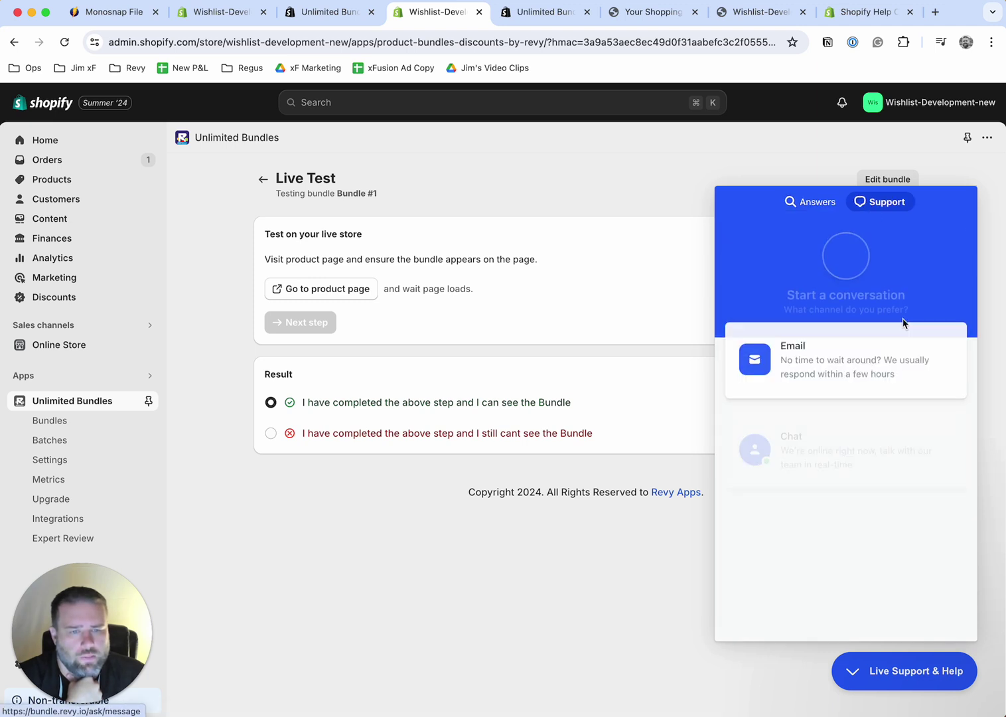